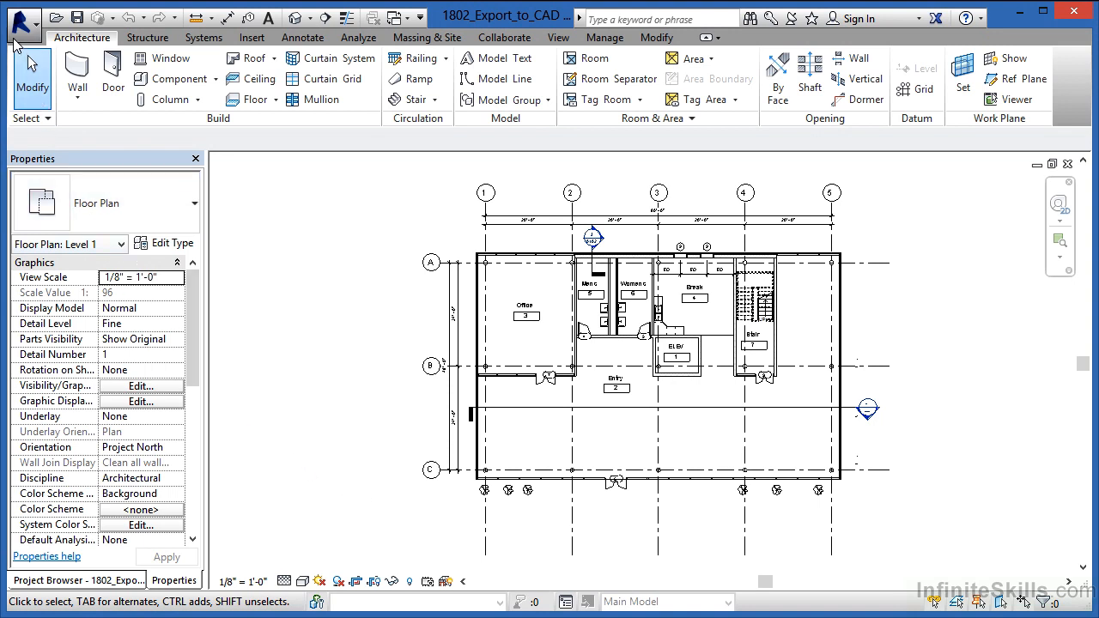
Start a DWG export of the current Level 1 floor plan view
left_click(22, 32)
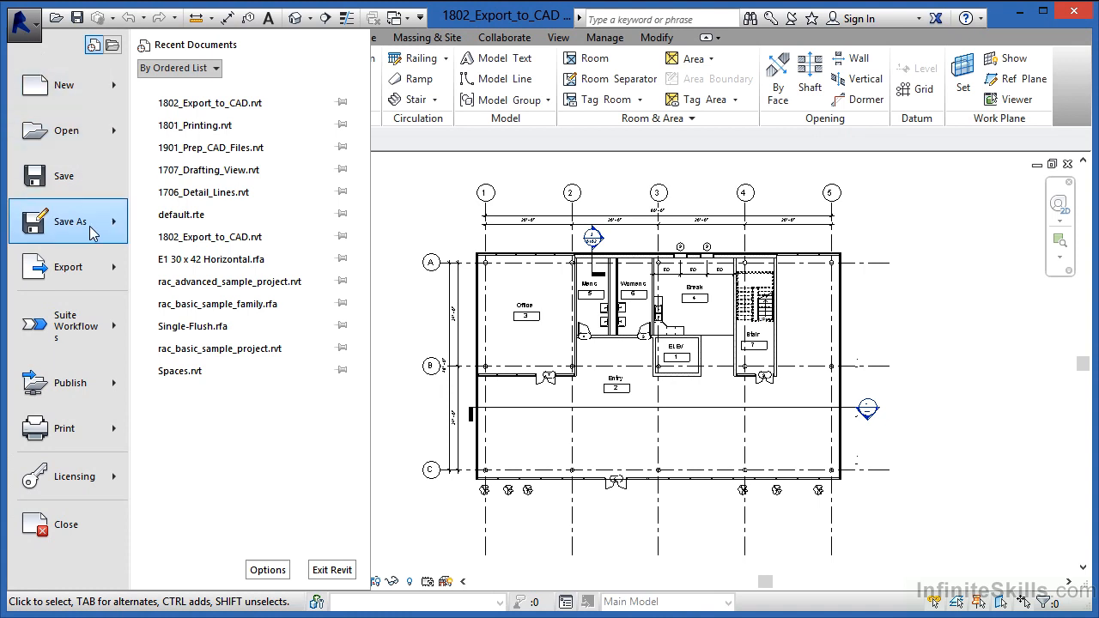
mouse_move(84, 272)
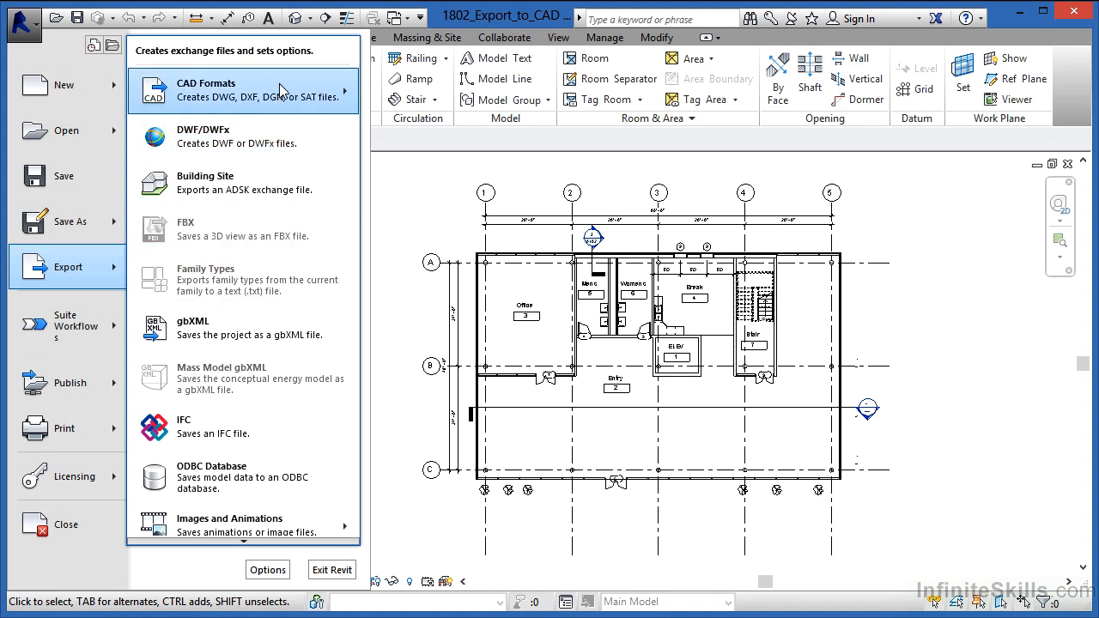
mouse_move(278, 91)
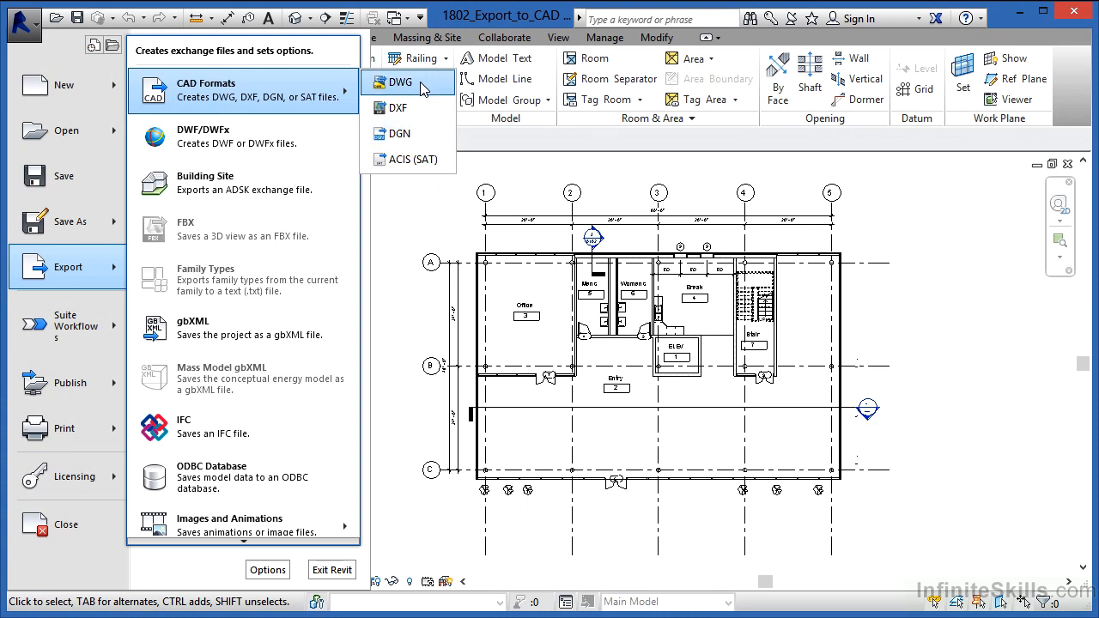
left_click(422, 88)
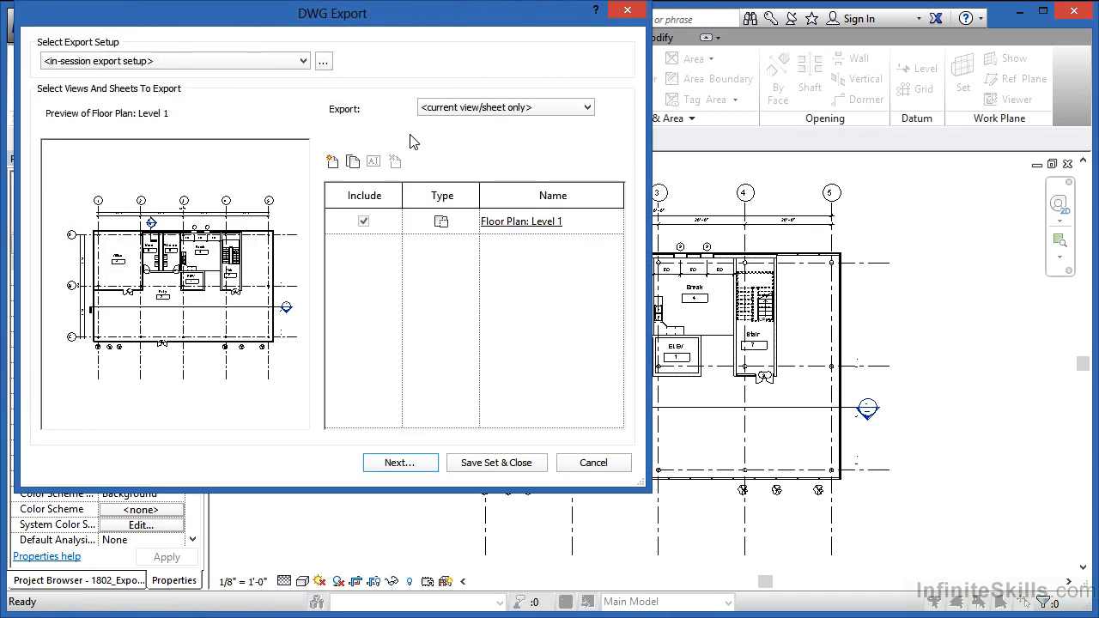
left_click_drag(407, 21, 634, 74)
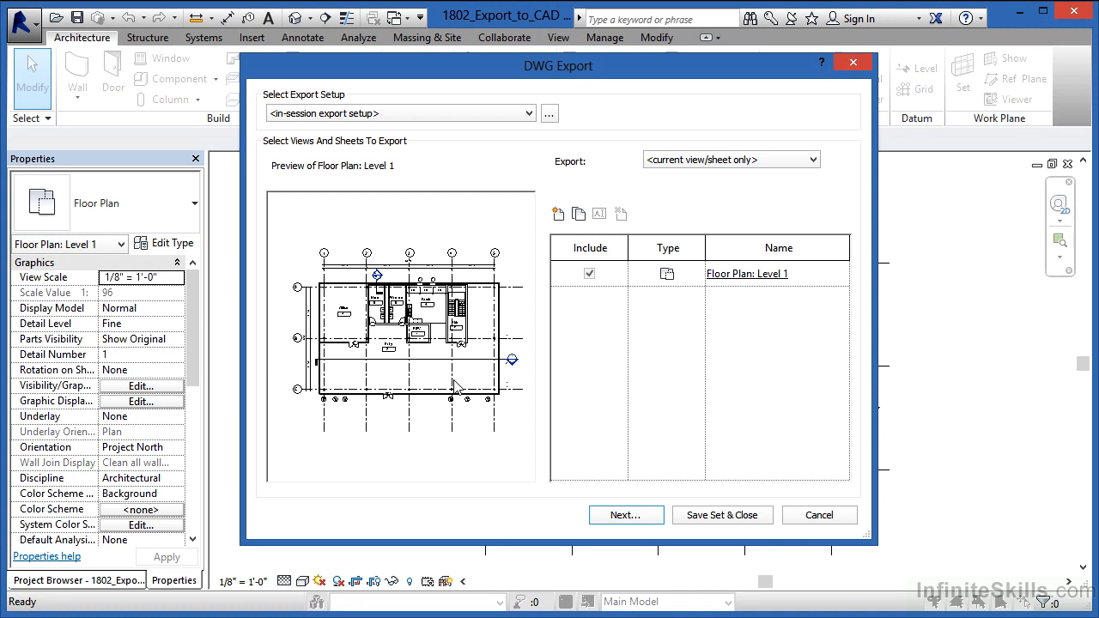
Switch the export to the in-session view/sheet set and list all views and sheets in the model, down to Floor Plan: Level 1
left_click(766, 167)
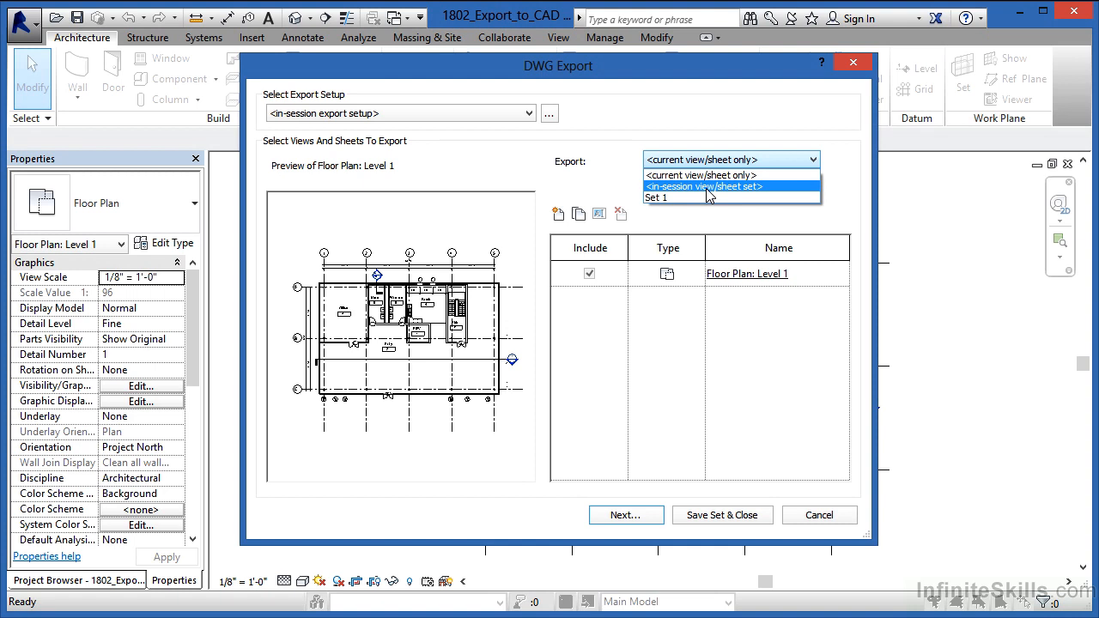
left_click(705, 187)
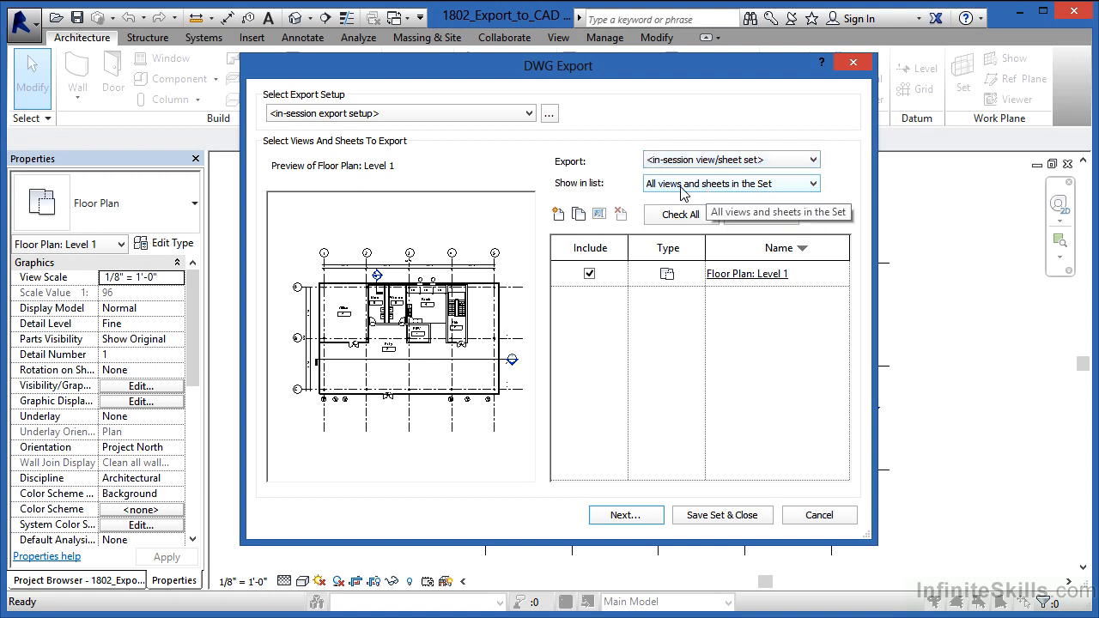
left_click(797, 185)
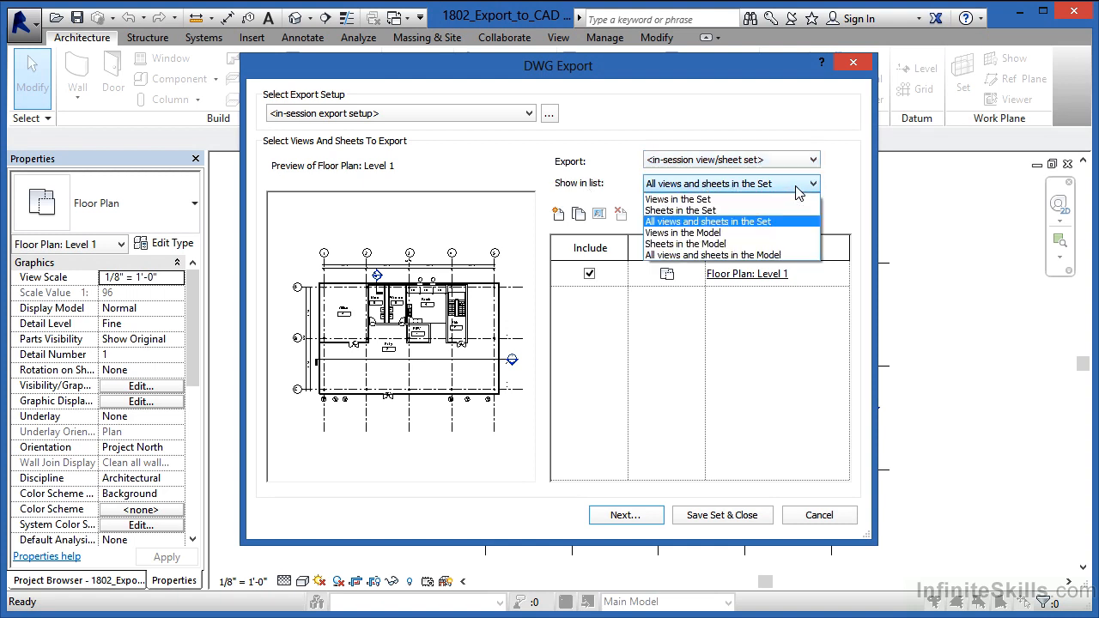
left_click(751, 255)
left_click_drag(844, 276, 843, 359)
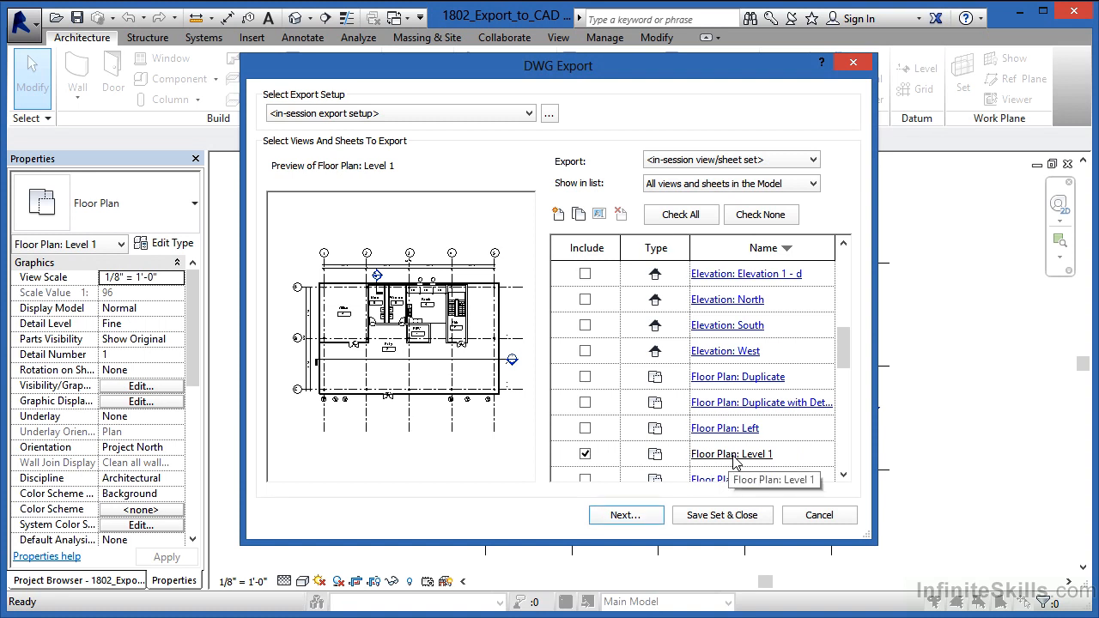
Review the AutoCAD DWG versions offered for saving the export and return to the view selection without saving
left_click(637, 517)
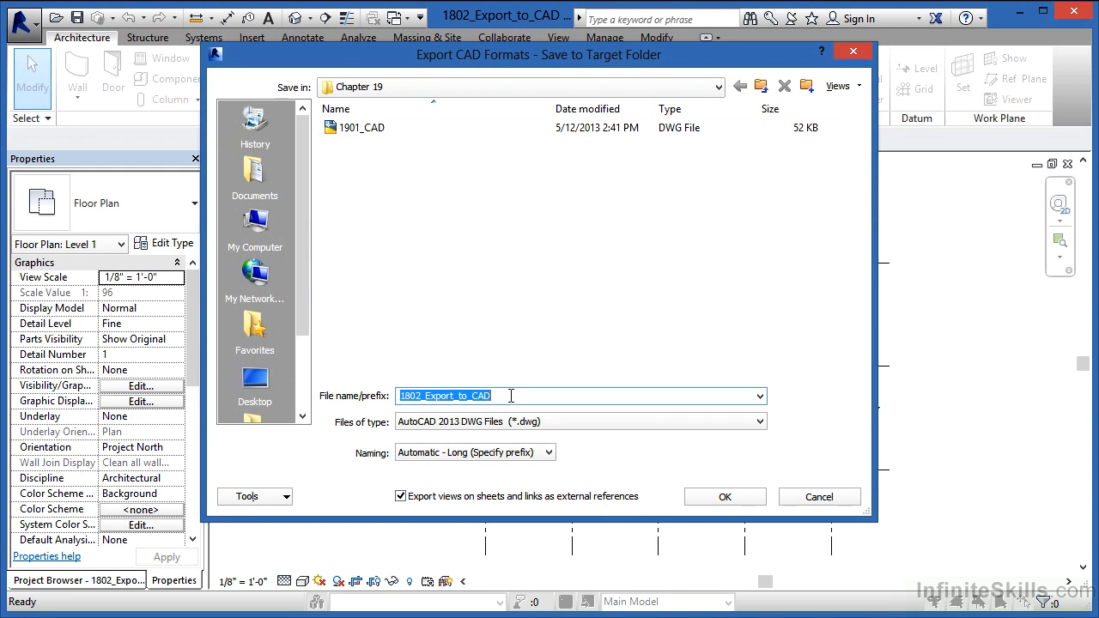
left_click(566, 421)
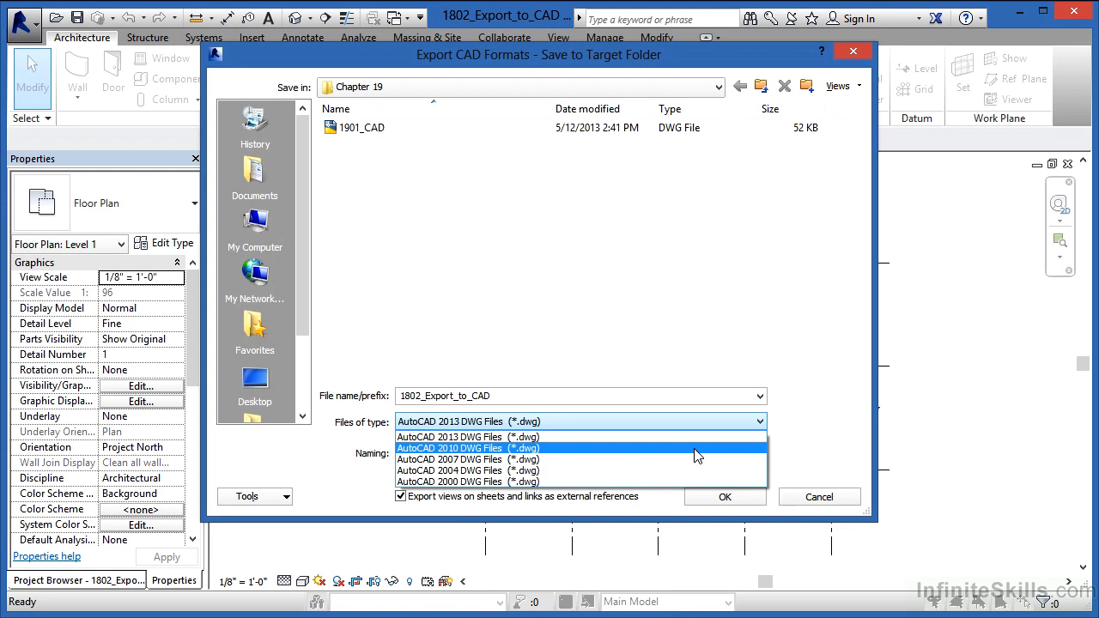
left_click(812, 427)
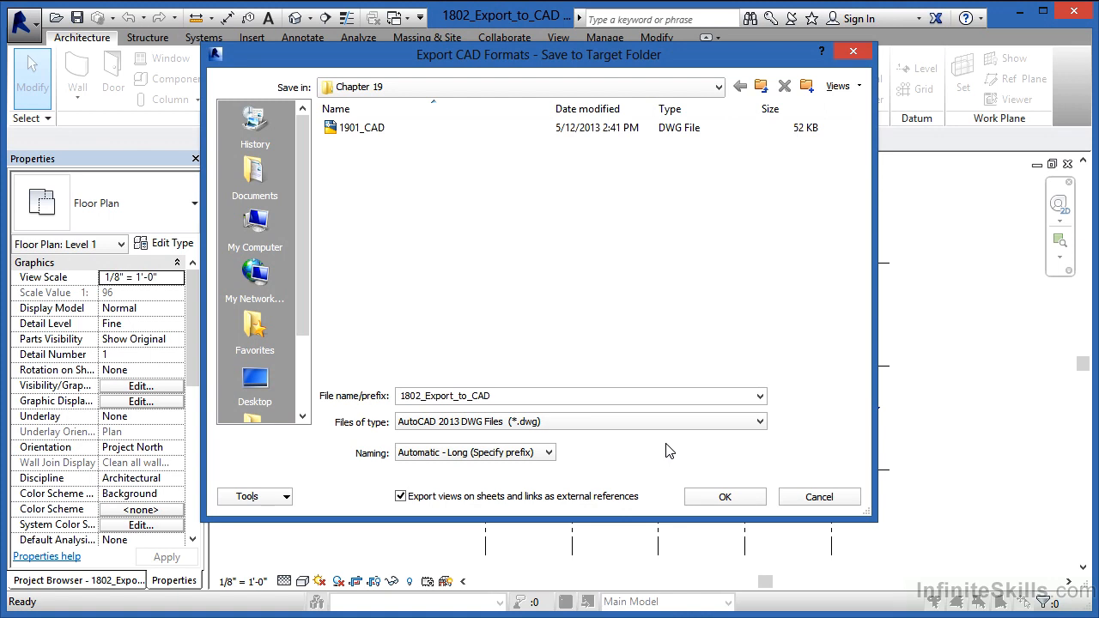
left_click(819, 498)
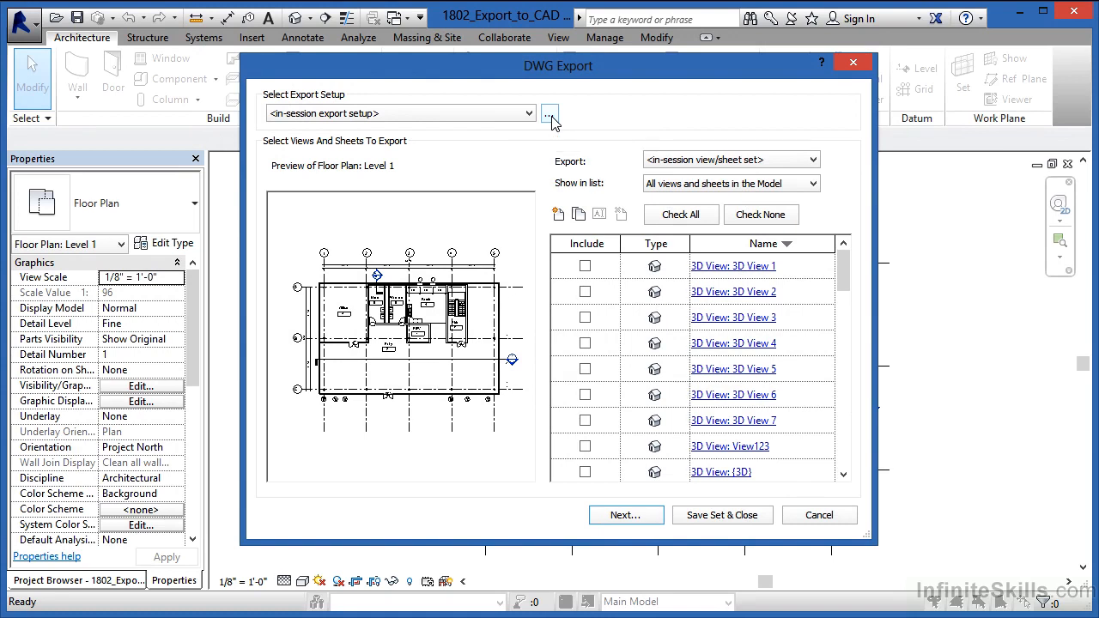
Open the DWG export setup and examine the Duct Lining Tags layer name and color ID and the available export layer options
left_click(549, 116)
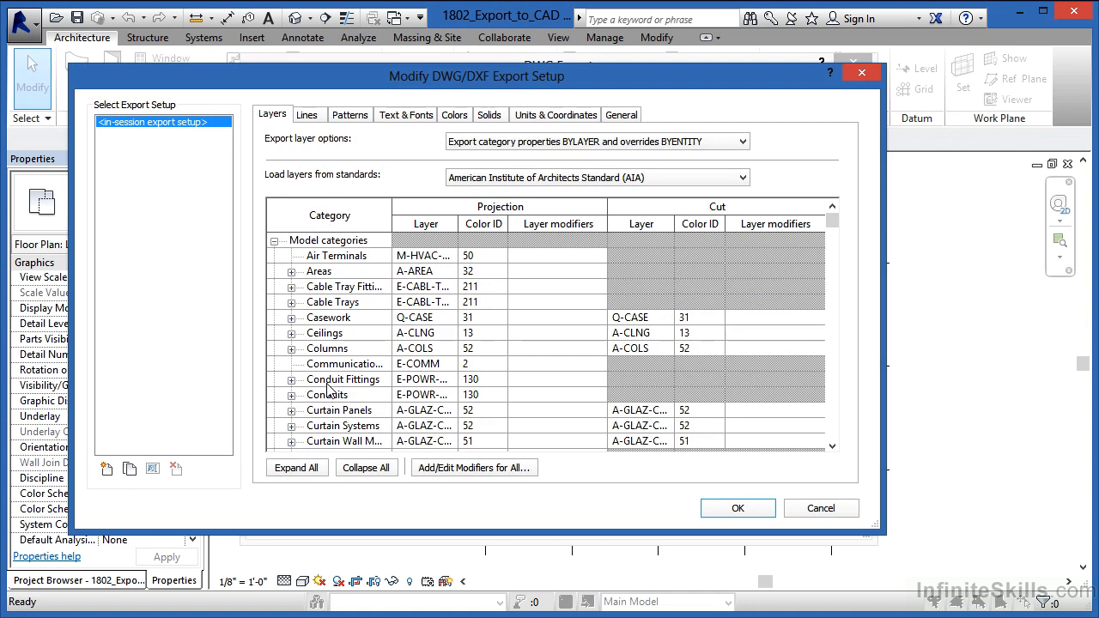
left_click_drag(835, 225, 838, 327)
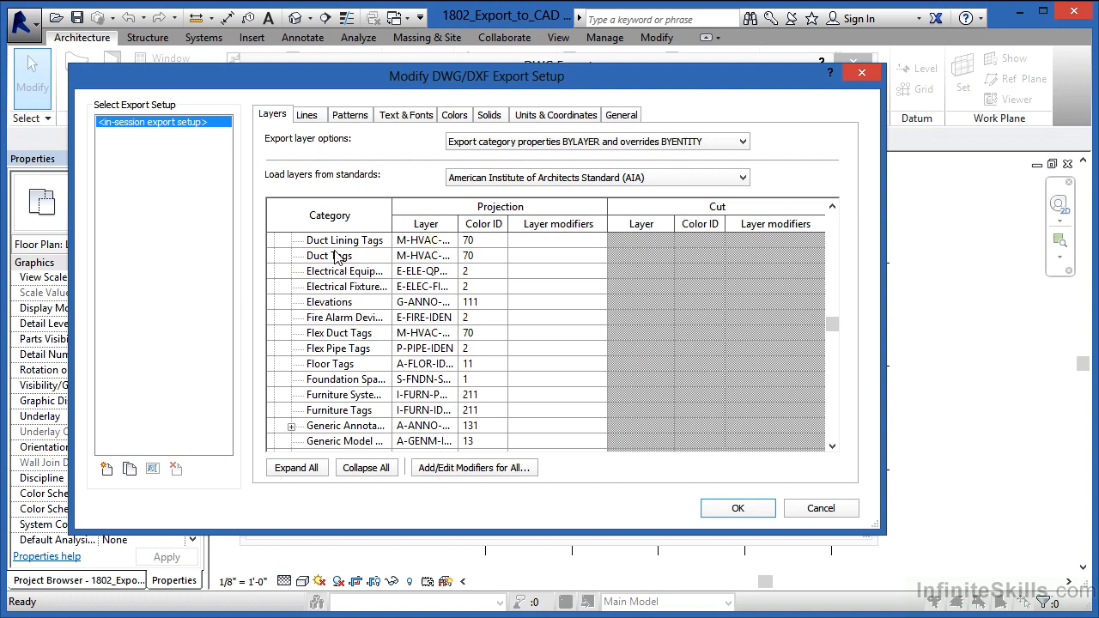
left_click(408, 244)
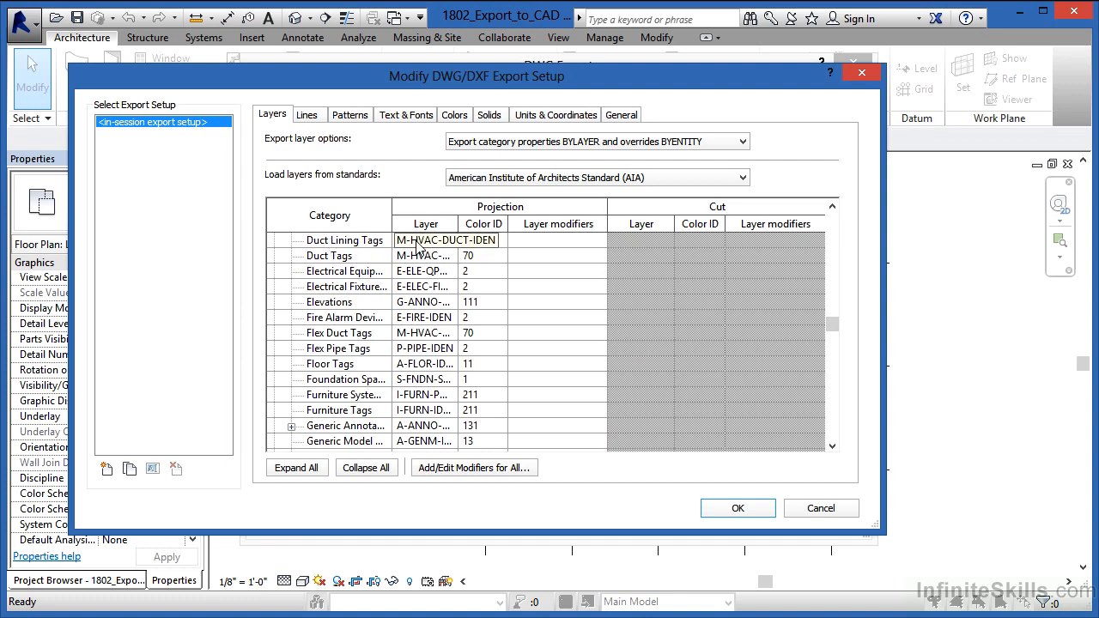
left_click(491, 246)
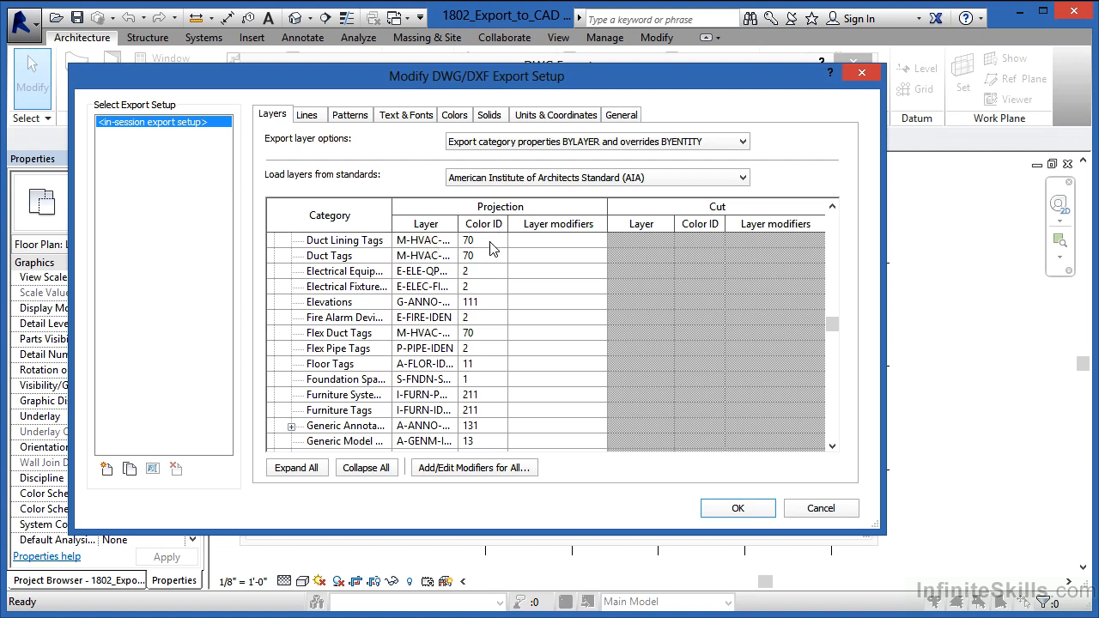
left_click(437, 245)
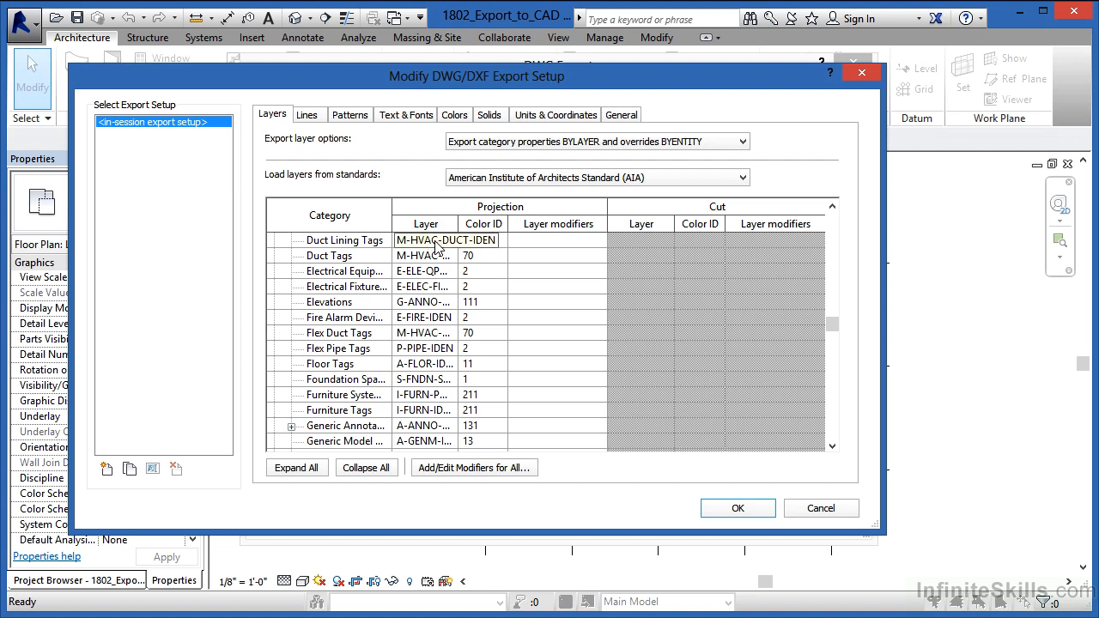
left_click(436, 244)
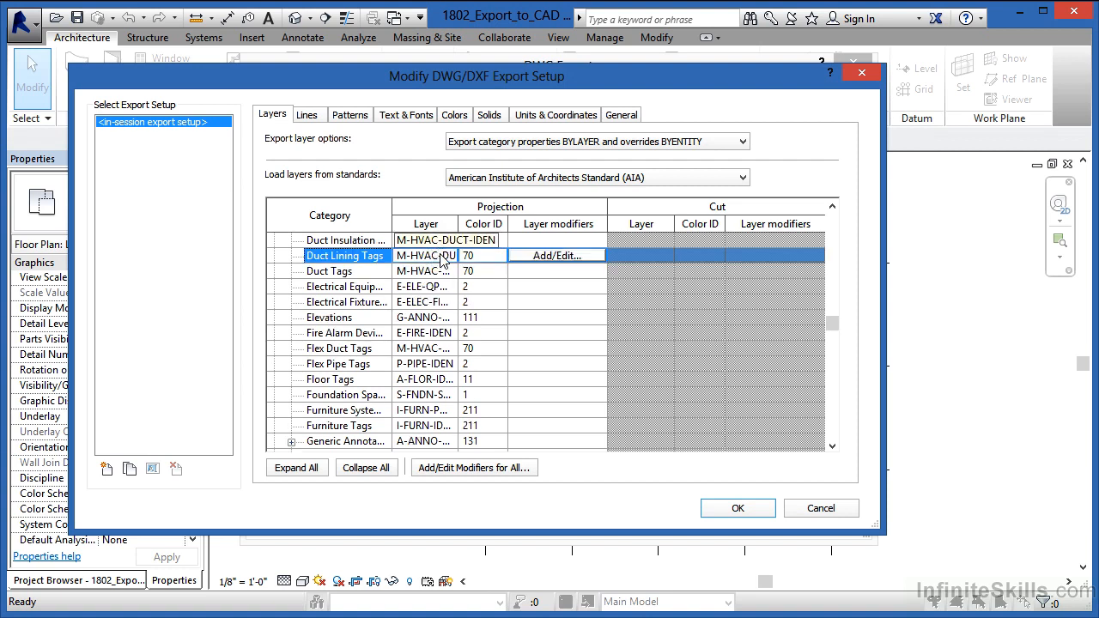
left_click(443, 256)
left_click_drag(452, 256, 407, 256)
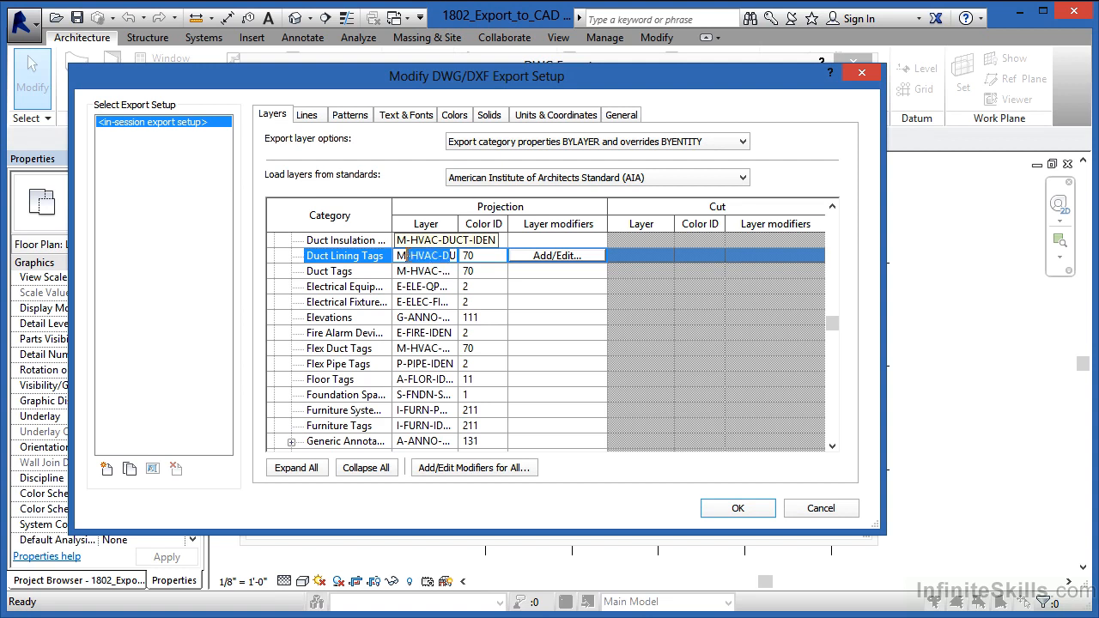
left_click(486, 257)
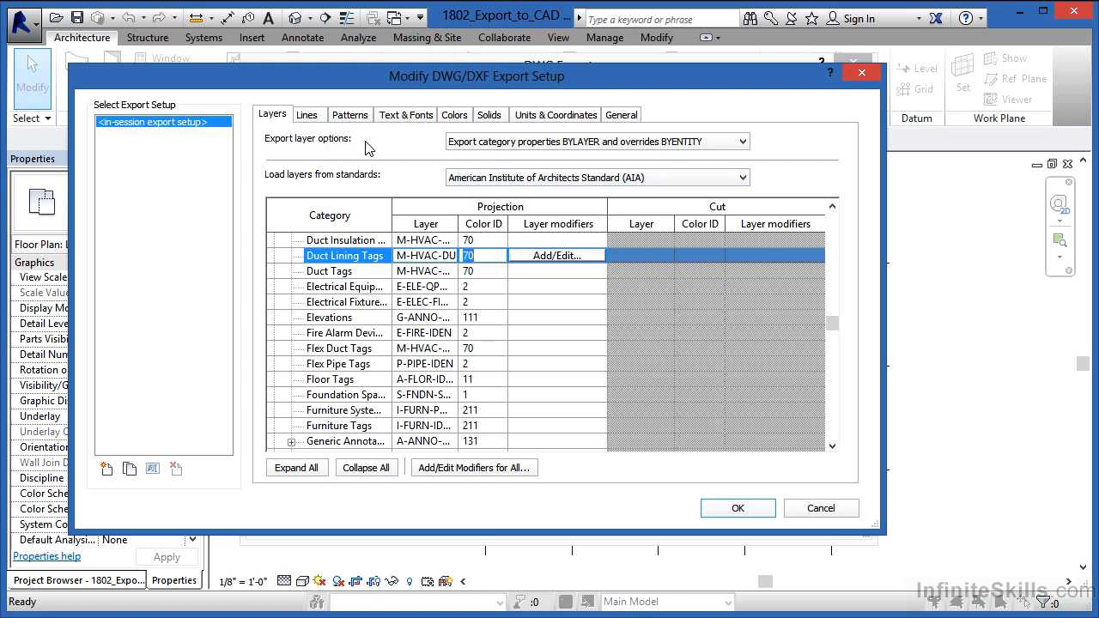
left_click(743, 143)
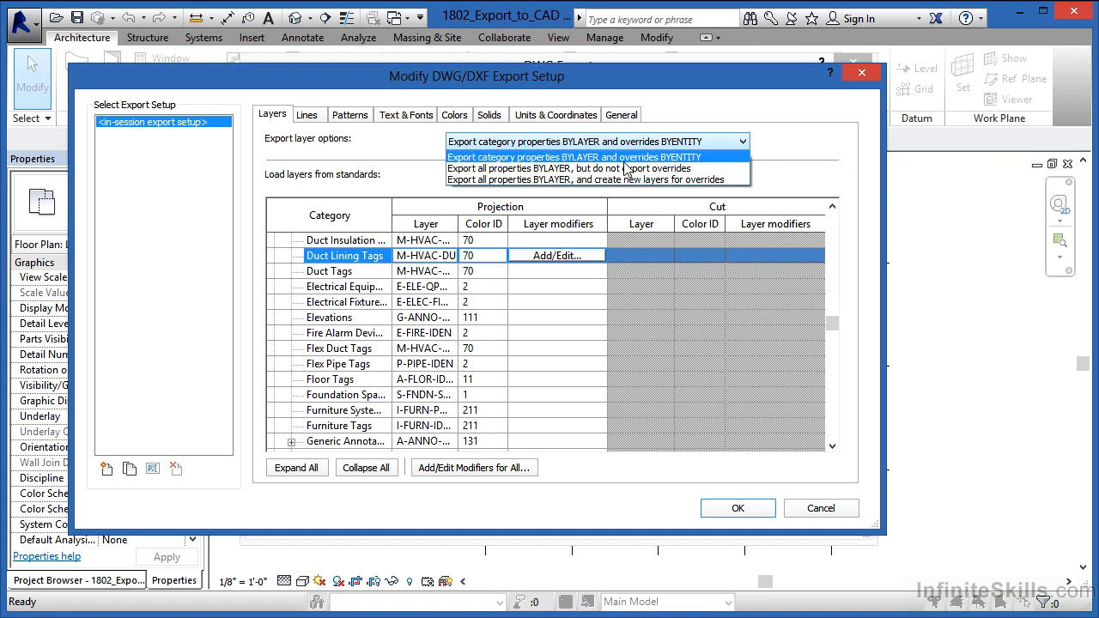
left_click(805, 175)
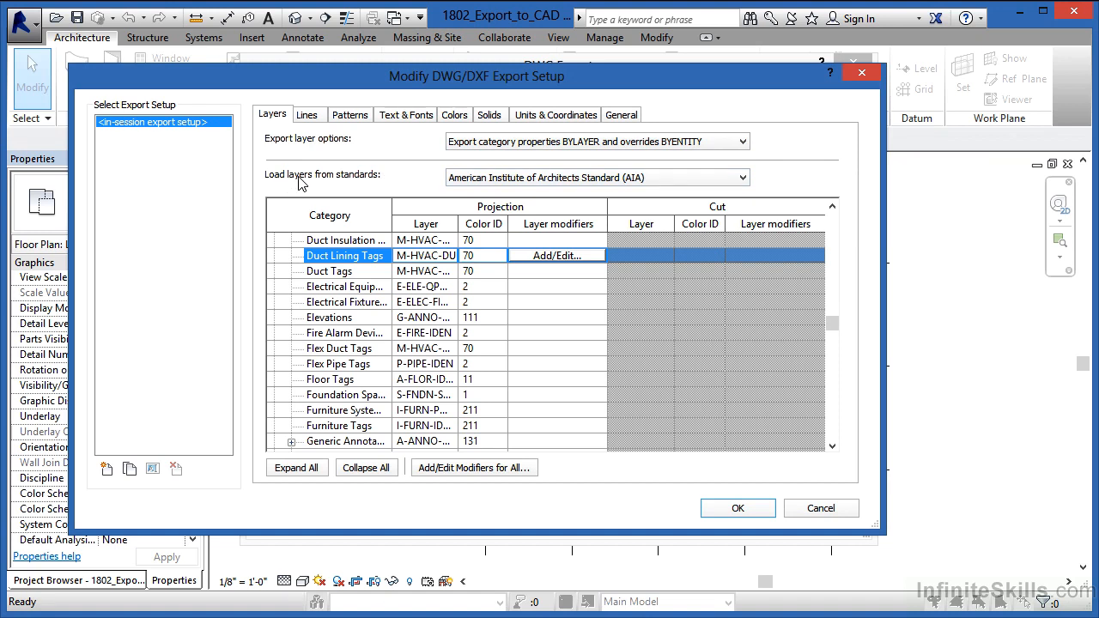
Load the export layers from ISO Standard 13567, replacing the existing layer settings
left_click(661, 178)
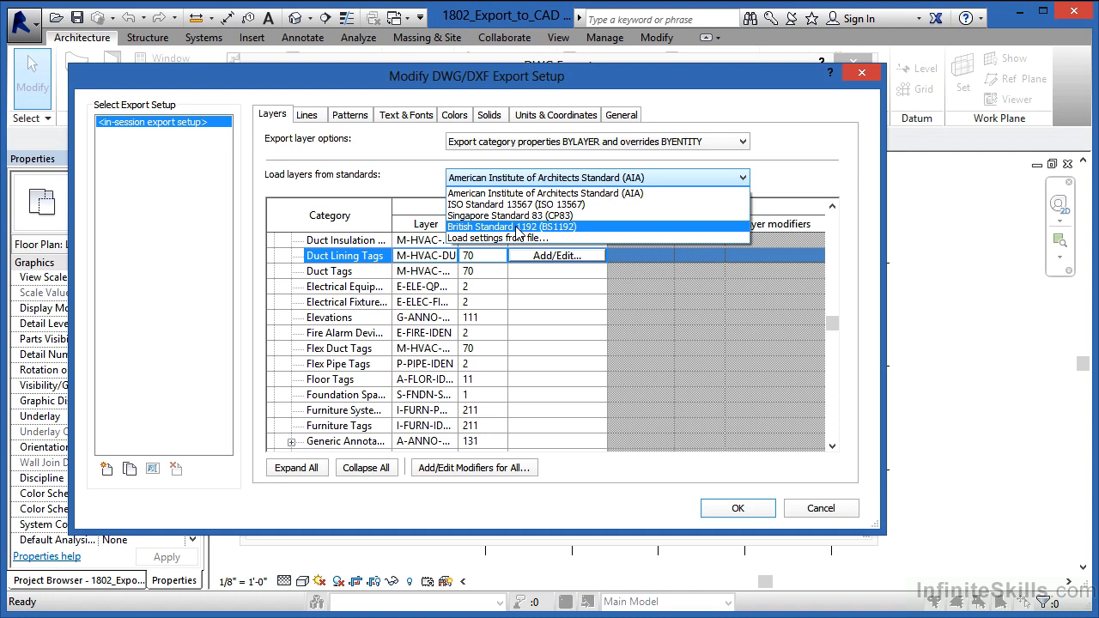
left_click(513, 204)
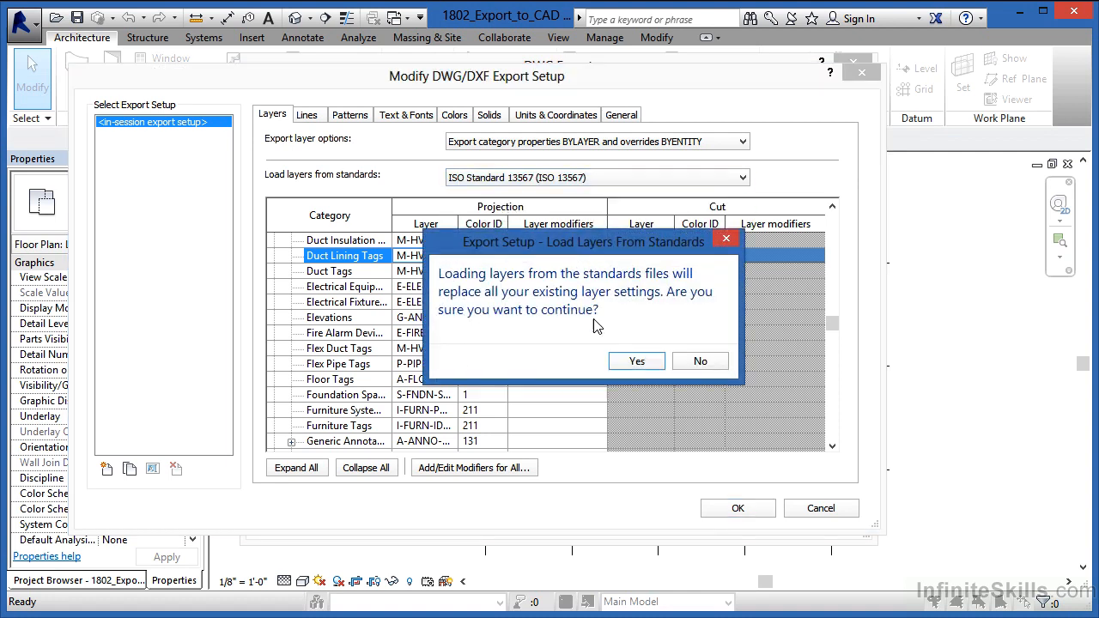
left_click(637, 362)
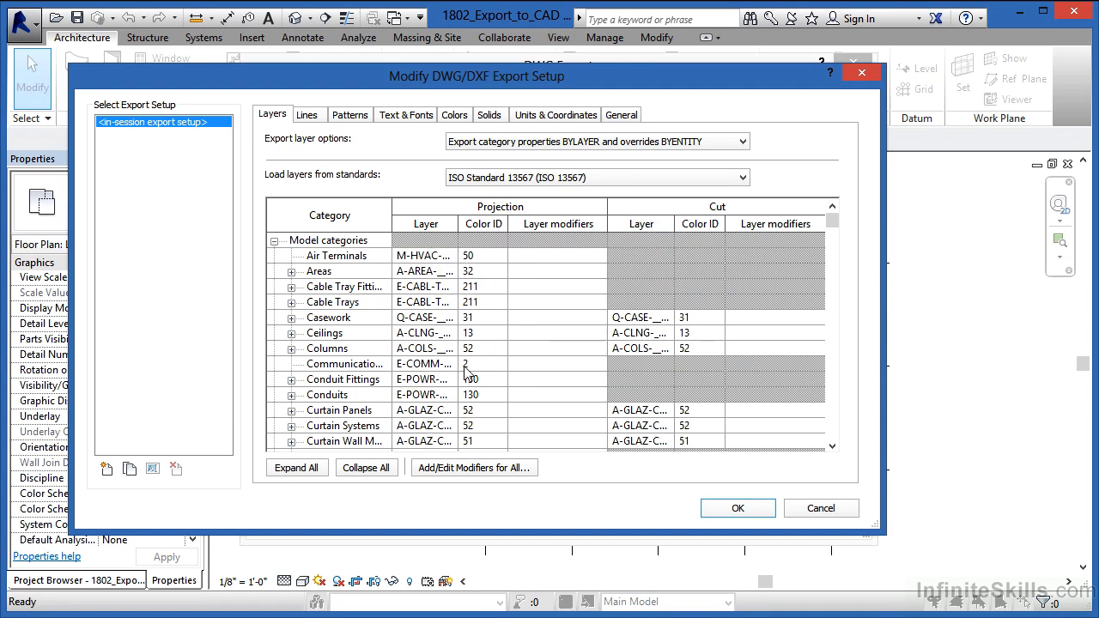
Load the export layers from the American Institute of Architects Standard (AIA) and accept the export setup
left_click(565, 180)
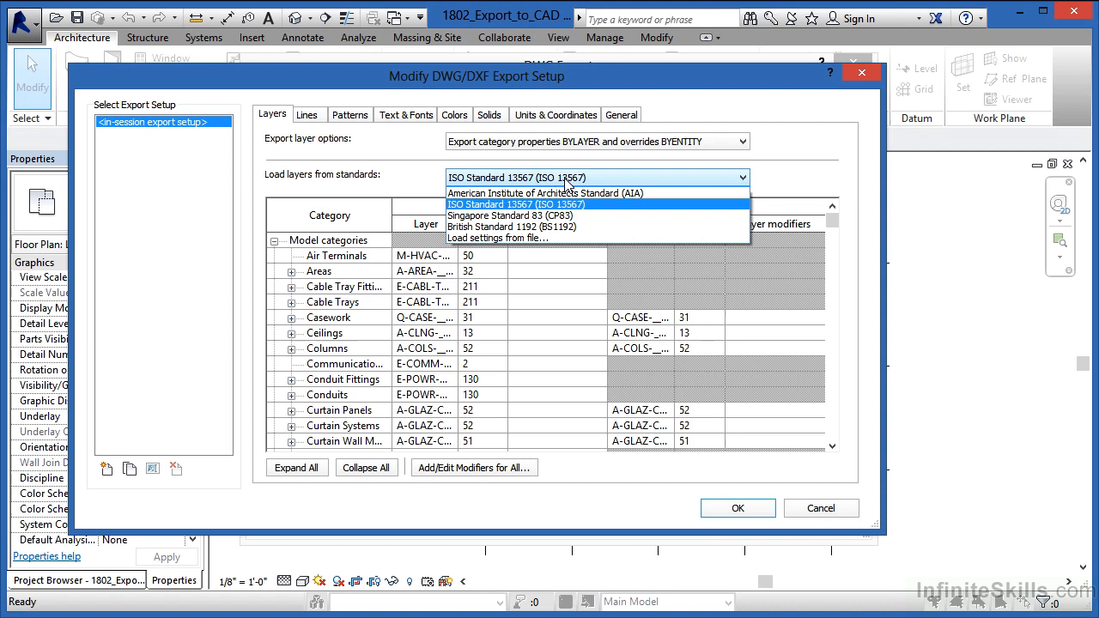
left_click(508, 197)
left_click(639, 363)
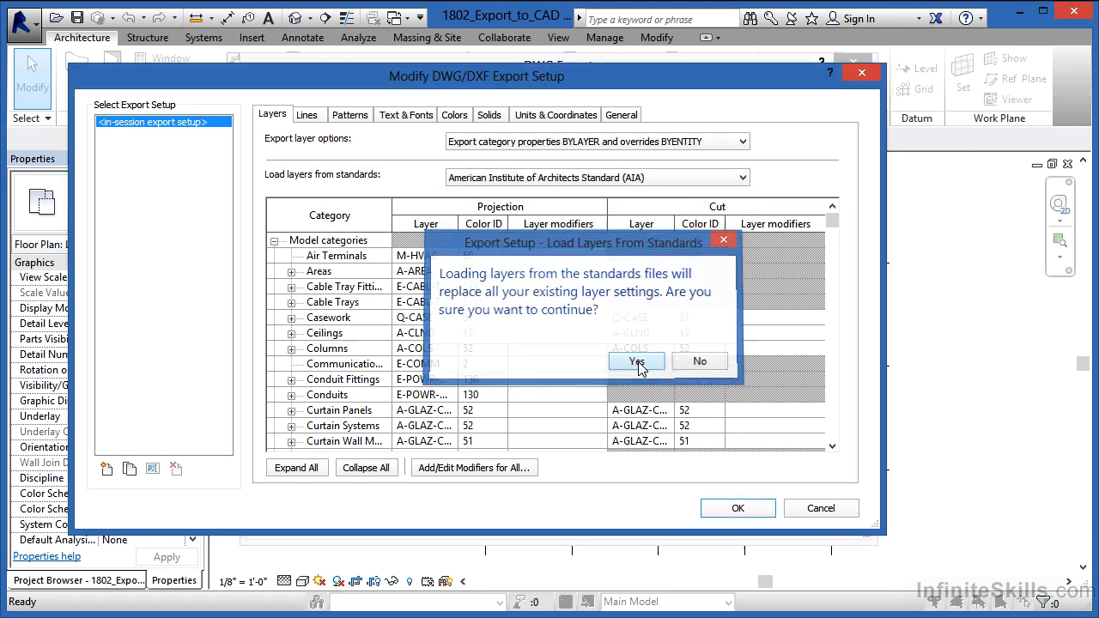
left_click_drag(832, 221, 839, 288)
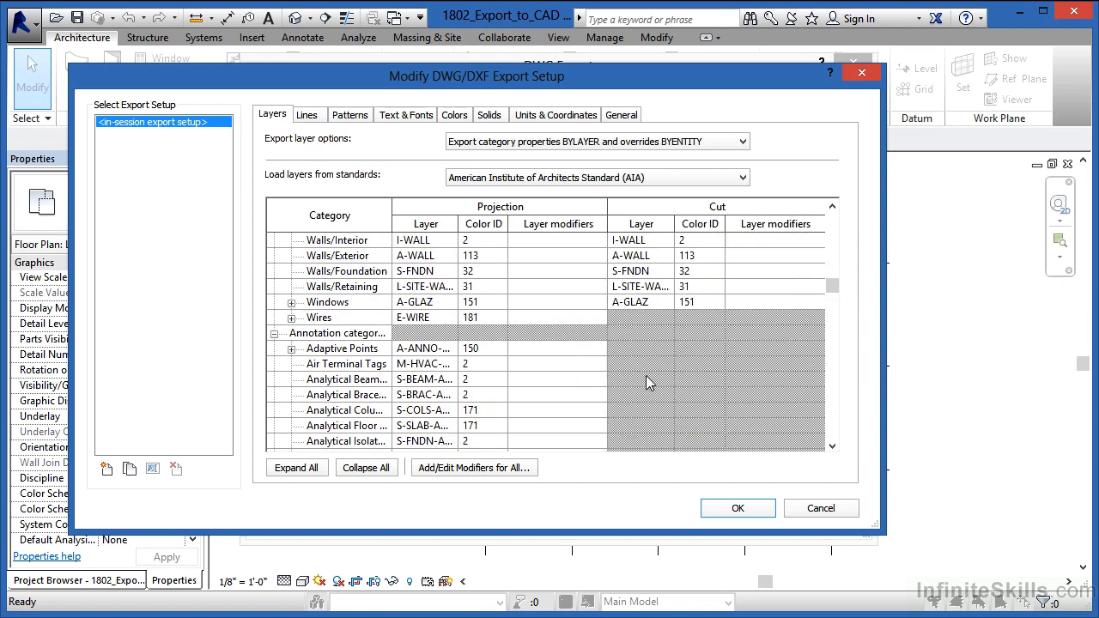
left_click(763, 512)
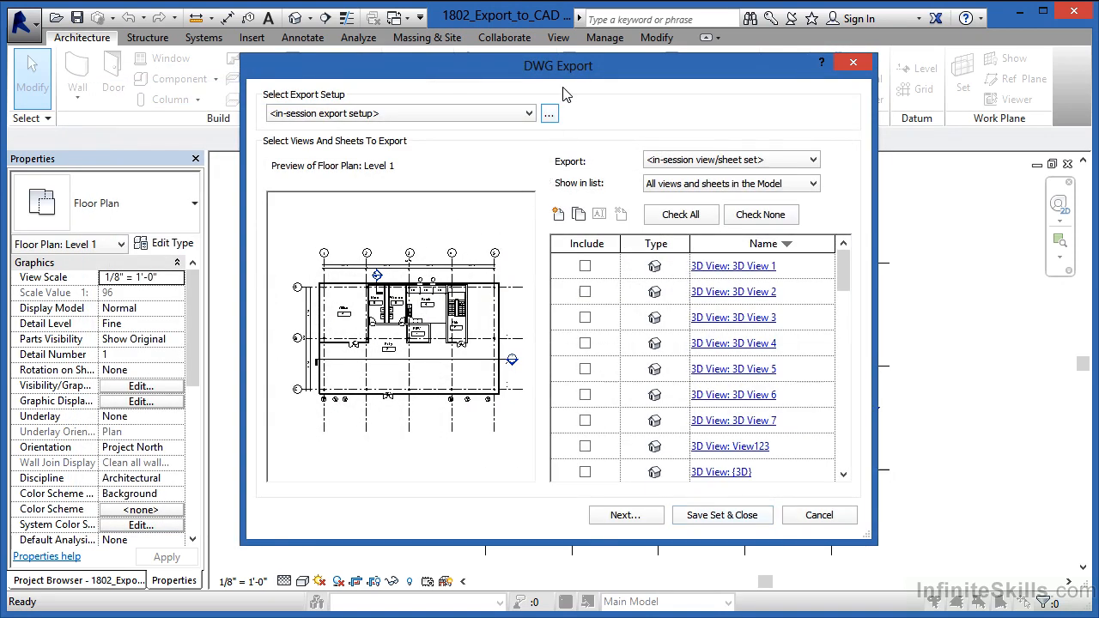
Recheck and accept the in-session export setup, and proceed to saving the DWG in the target folder
left_click_drag(582, 72, 599, 89)
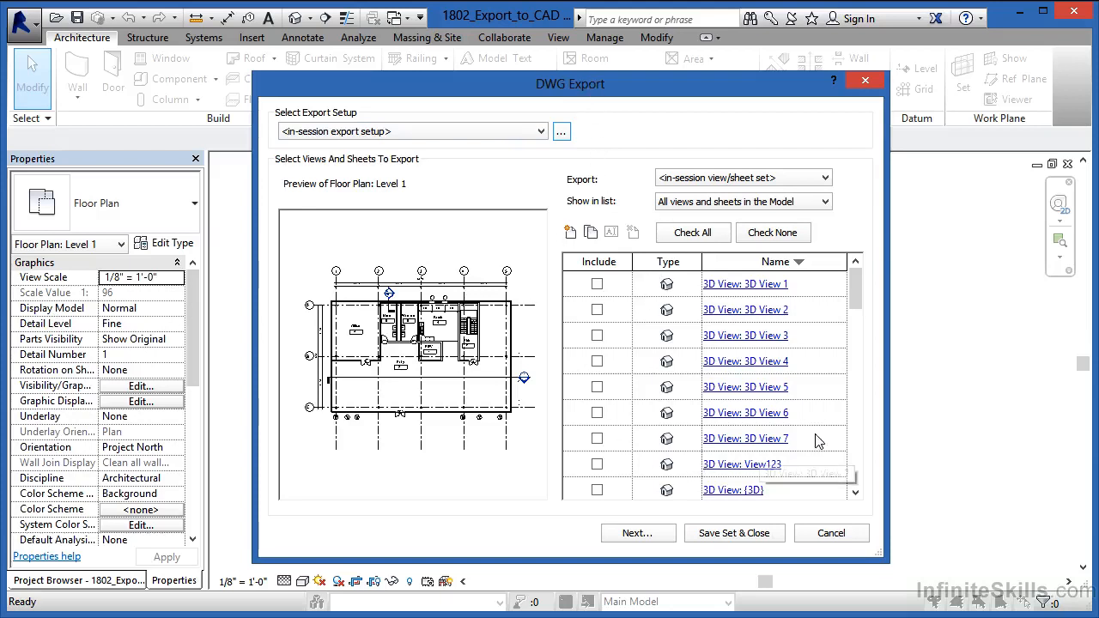
left_click(560, 131)
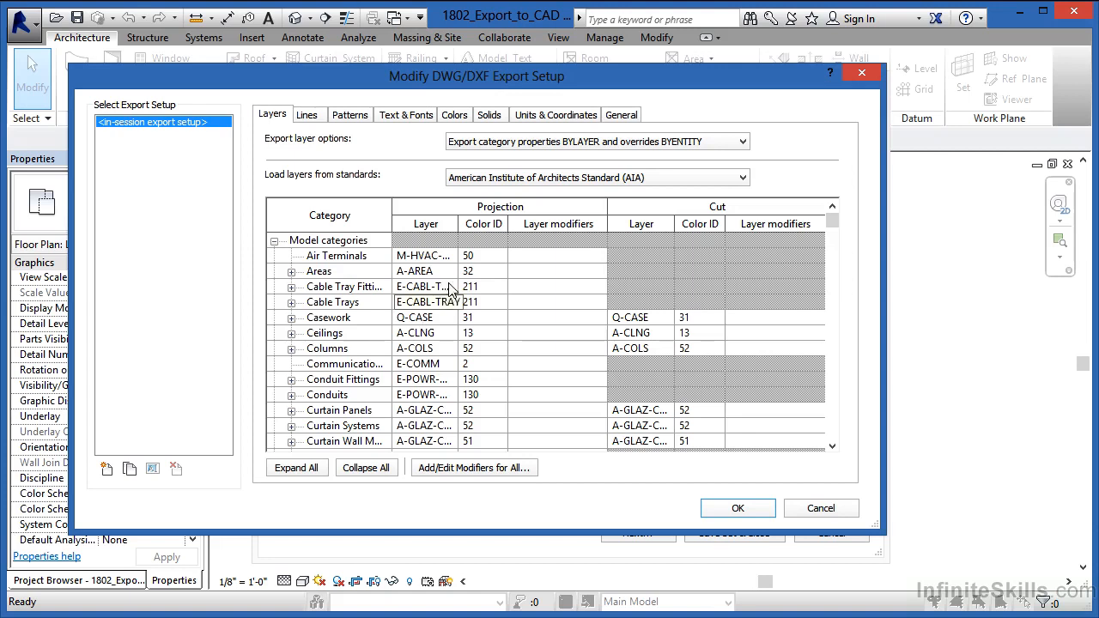
left_click(736, 507)
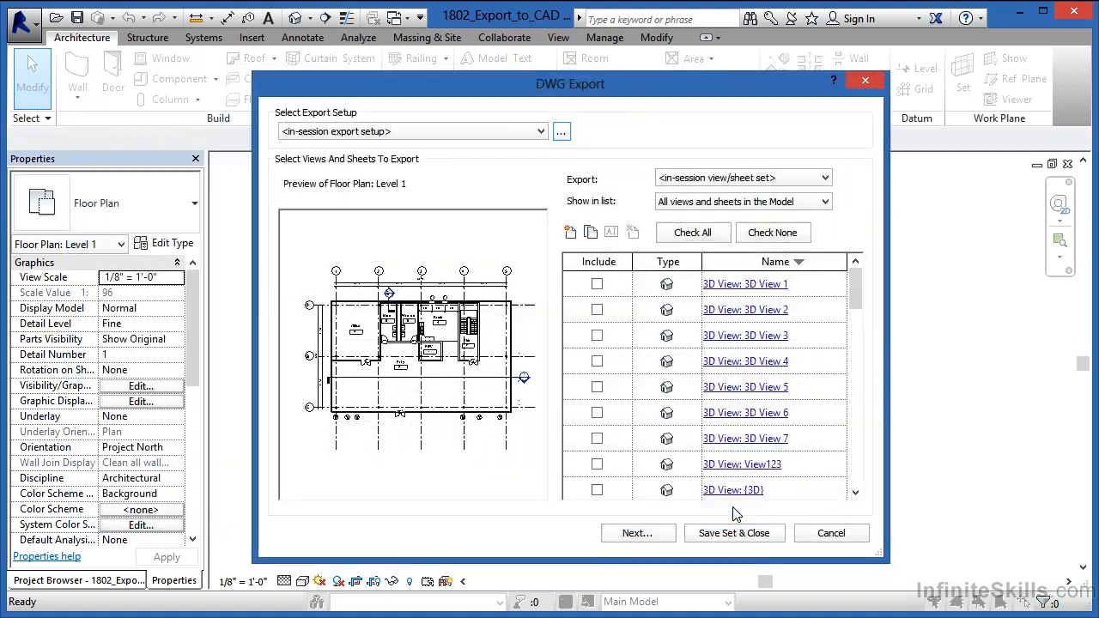
left_click(650, 535)
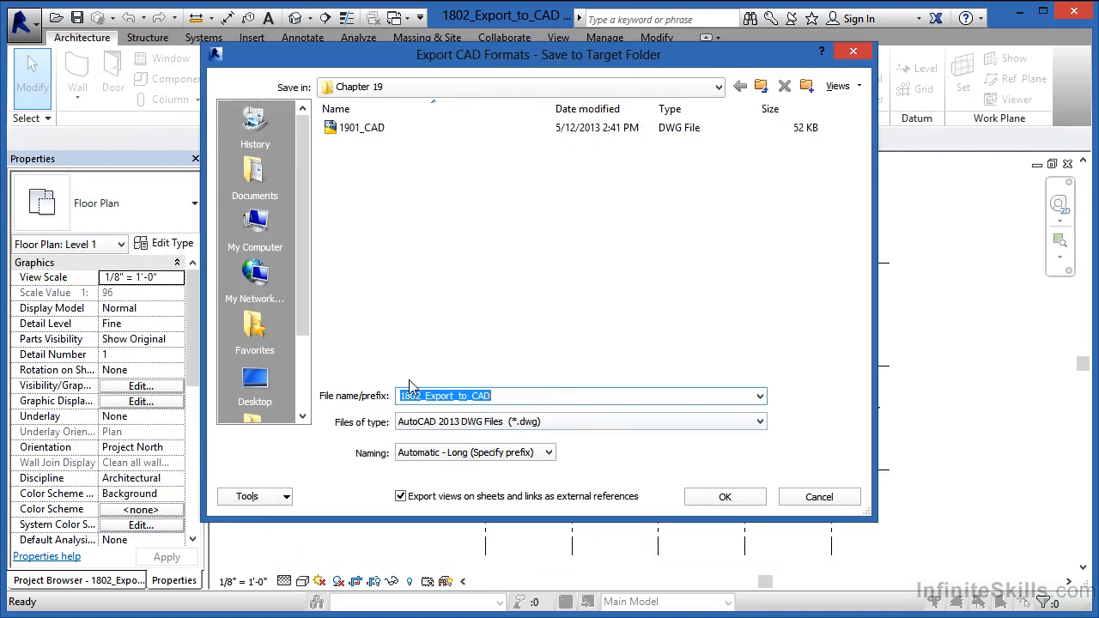